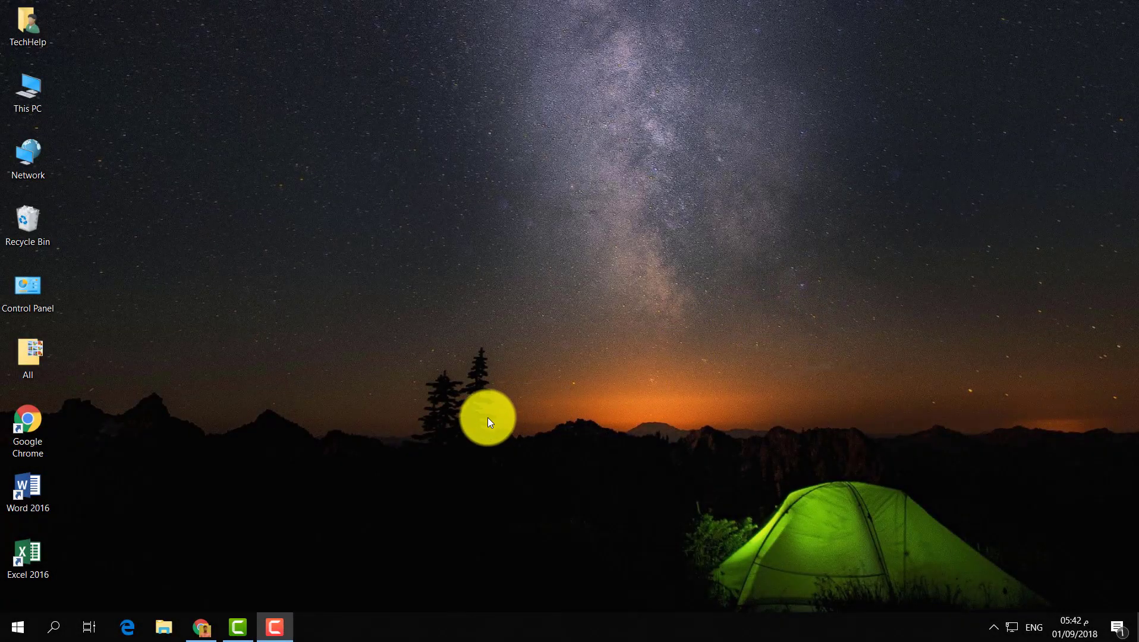
- Launch Word 2016, dismiss the activation notice, and create blank document Document1
{"action": "double_click", "coordinate": [31, 491]}
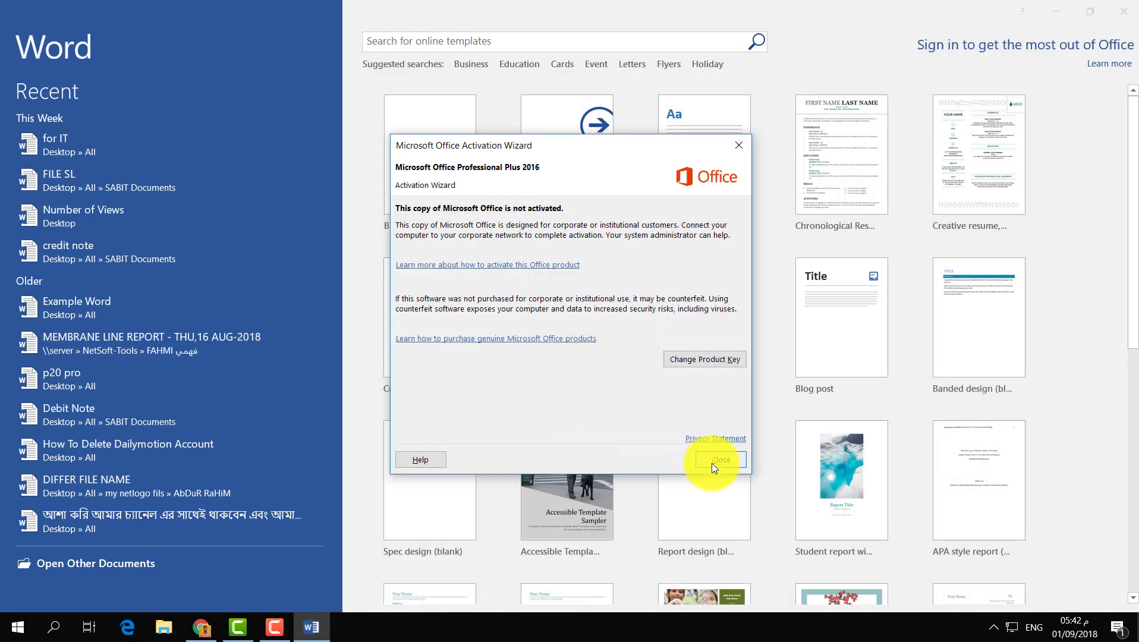
{"action": "left_click", "coordinate": [716, 460]}
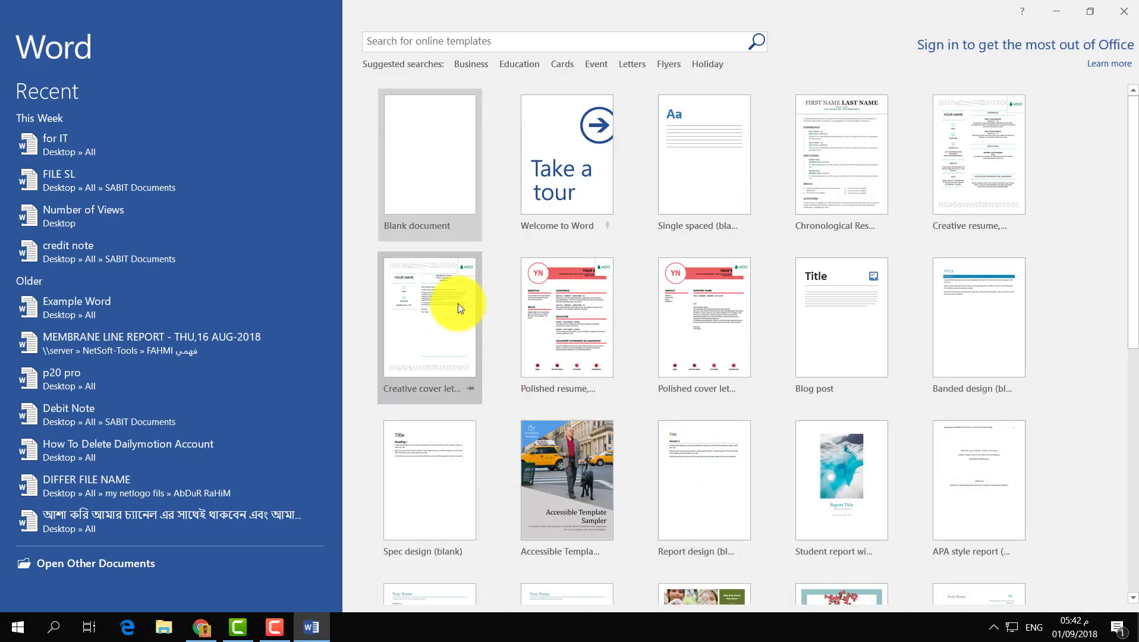
{"action": "left_click", "coordinate": [429, 158]}
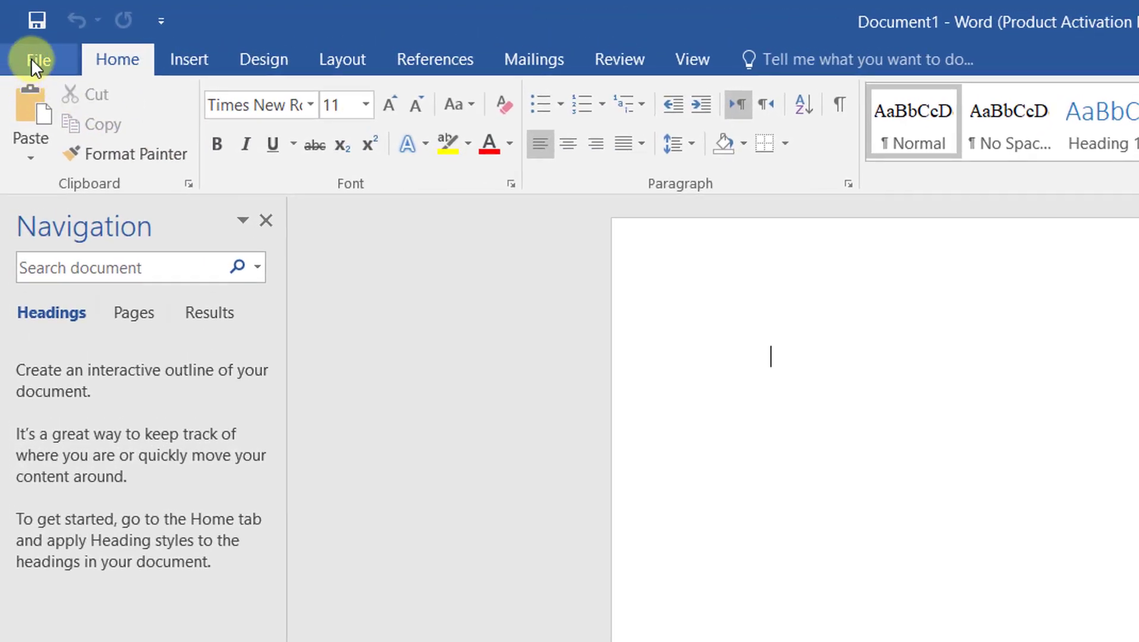
- Uncheck 'Update automatic links at open' in Word's Advanced options and confirm with OK
{"action": "left_click", "coordinate": [29, 59]}
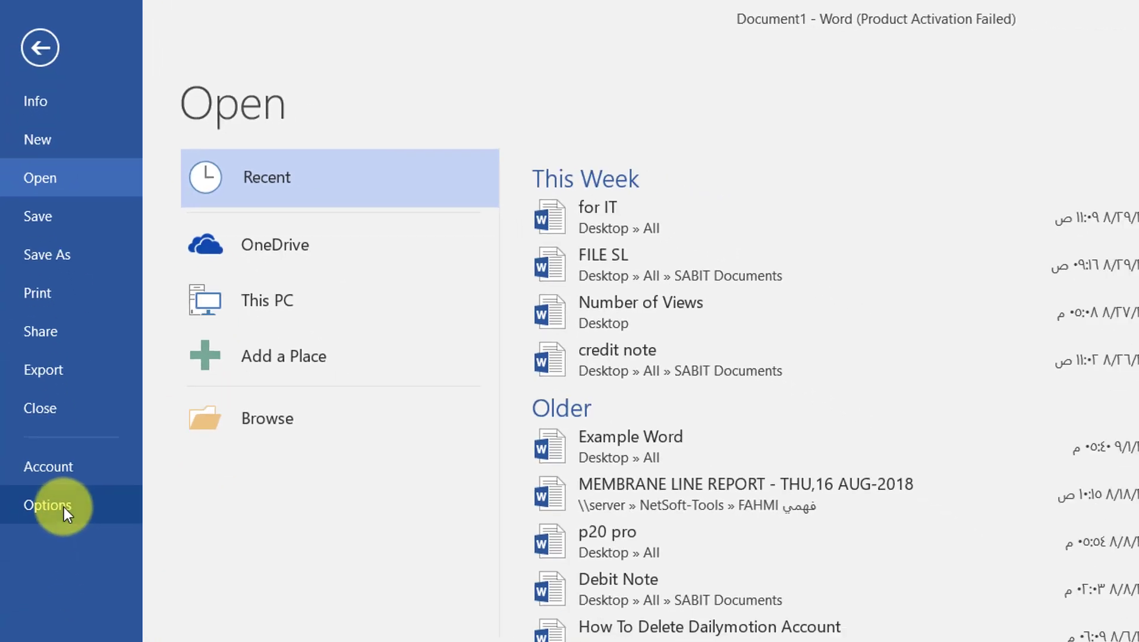
{"action": "left_click", "coordinate": [59, 593]}
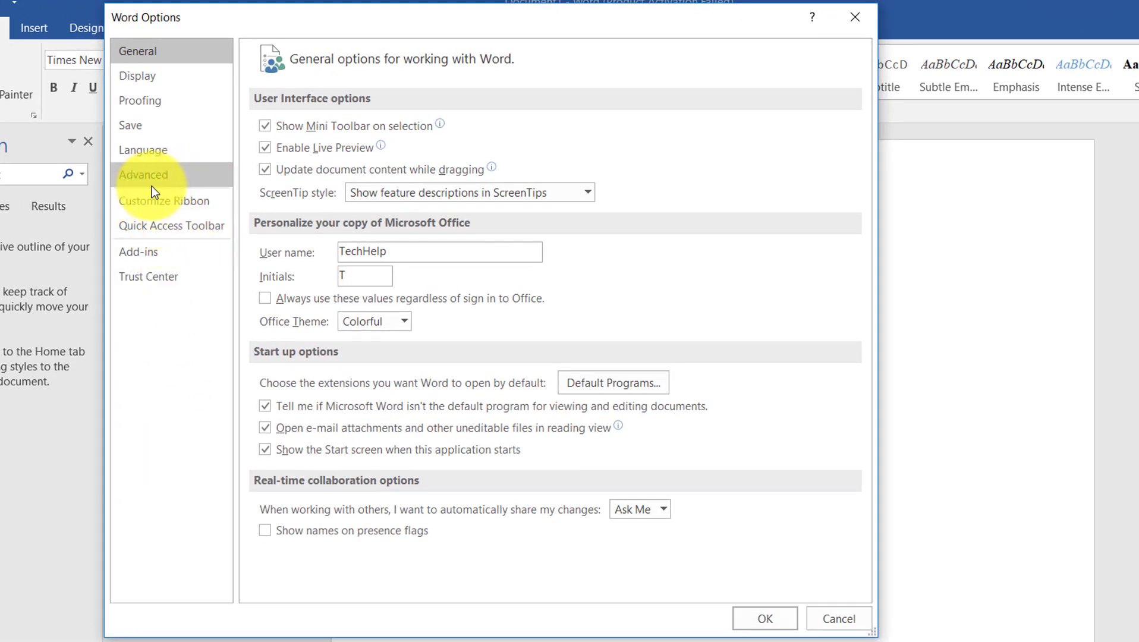
{"action": "left_click", "coordinate": [154, 178]}
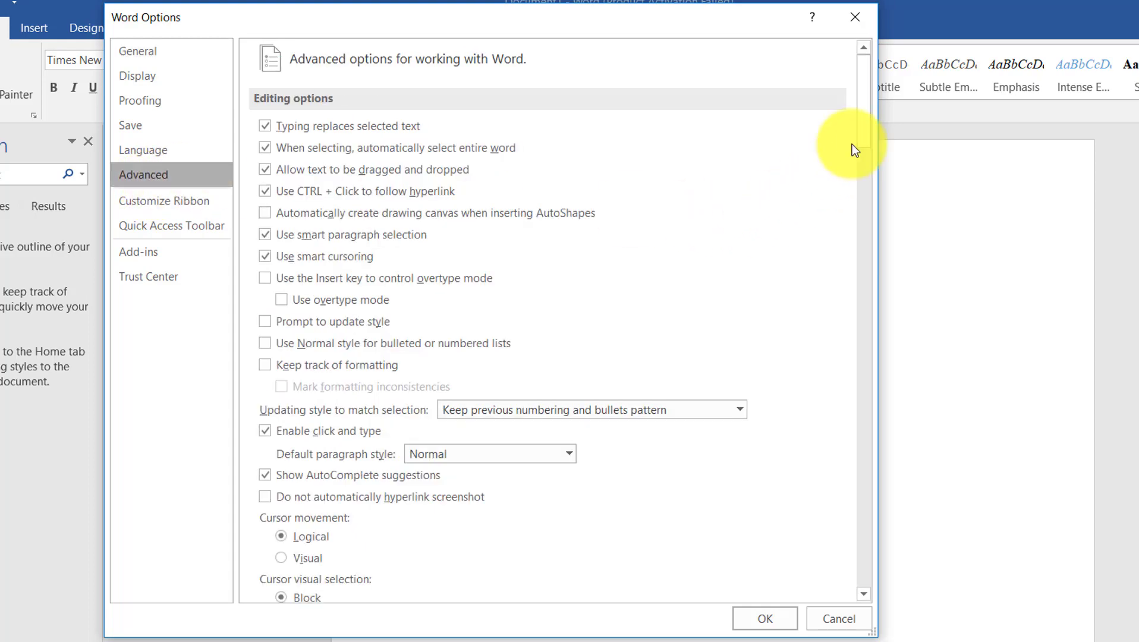
{"action": "mouse_move", "coordinate": [864, 127]}
{"action": "left_mouse_down"}
{"action": "mouse_move", "coordinate": [882, 265]}
{"action": "mouse_move", "coordinate": [879, 476]}
{"action": "left_mouse_up"}
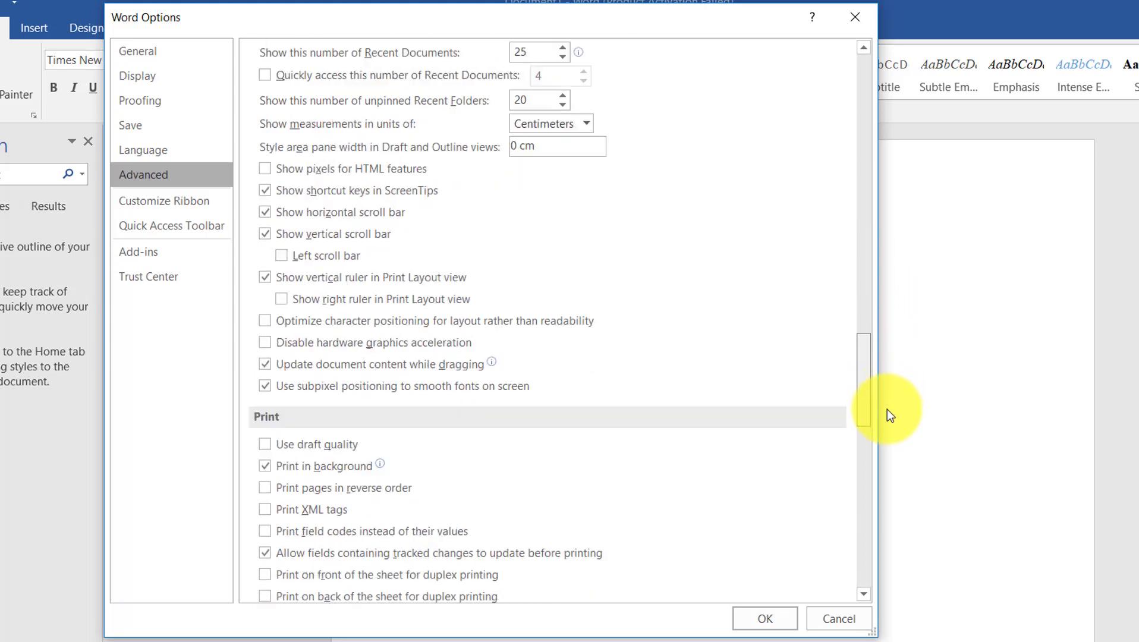
{"action": "left_click_drag", "start_coordinate": [880, 475], "coordinate": [874, 534]}
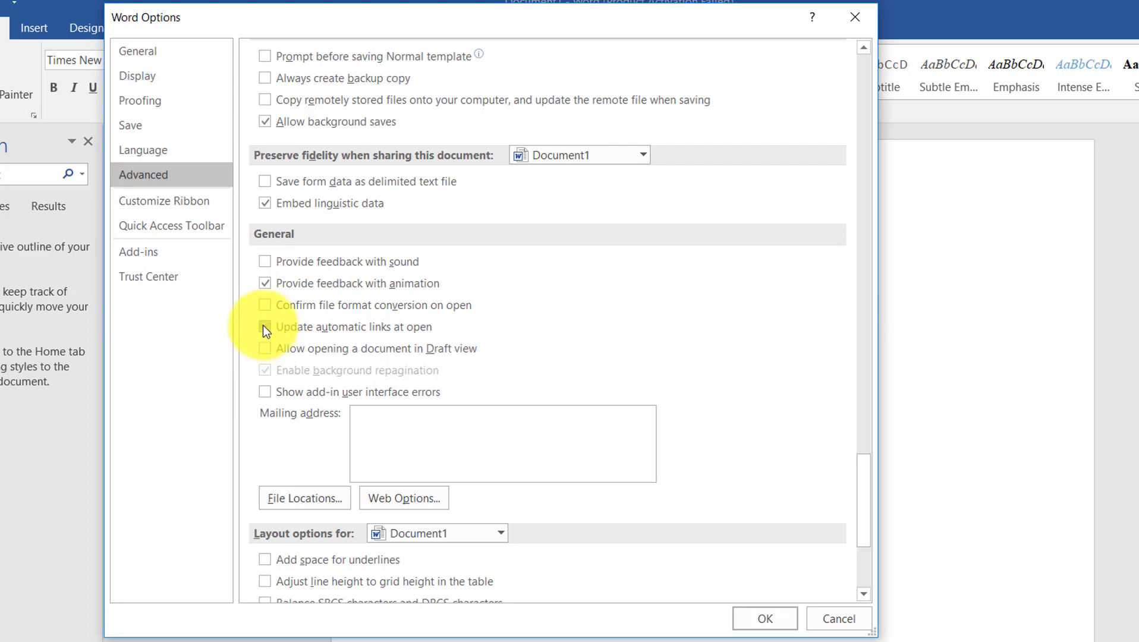
{"action": "left_click", "coordinate": [770, 621]}
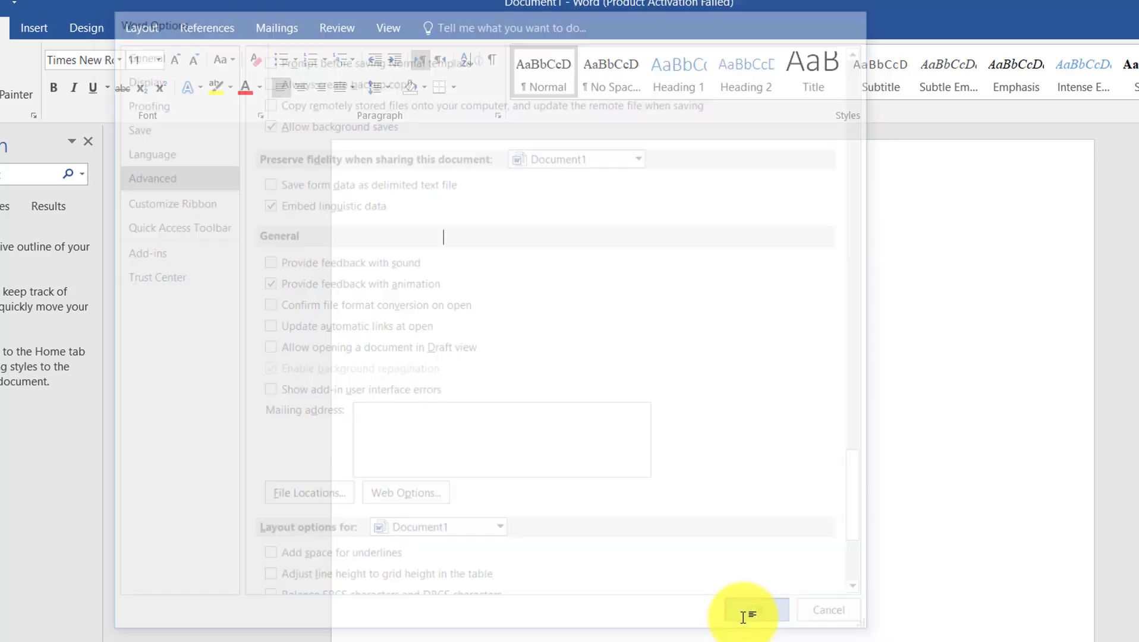
- Turn off Protected View for files from the Internet in Word's Trust Center settings
{"action": "left_click", "coordinate": [20, 31]}
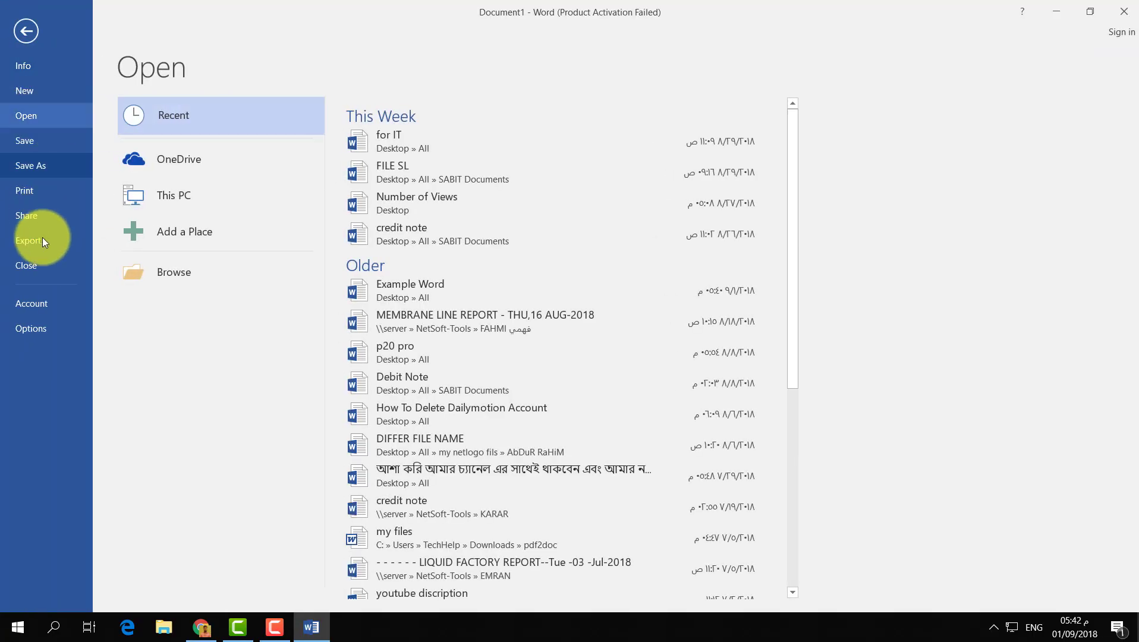
{"action": "left_click", "coordinate": [31, 328]}
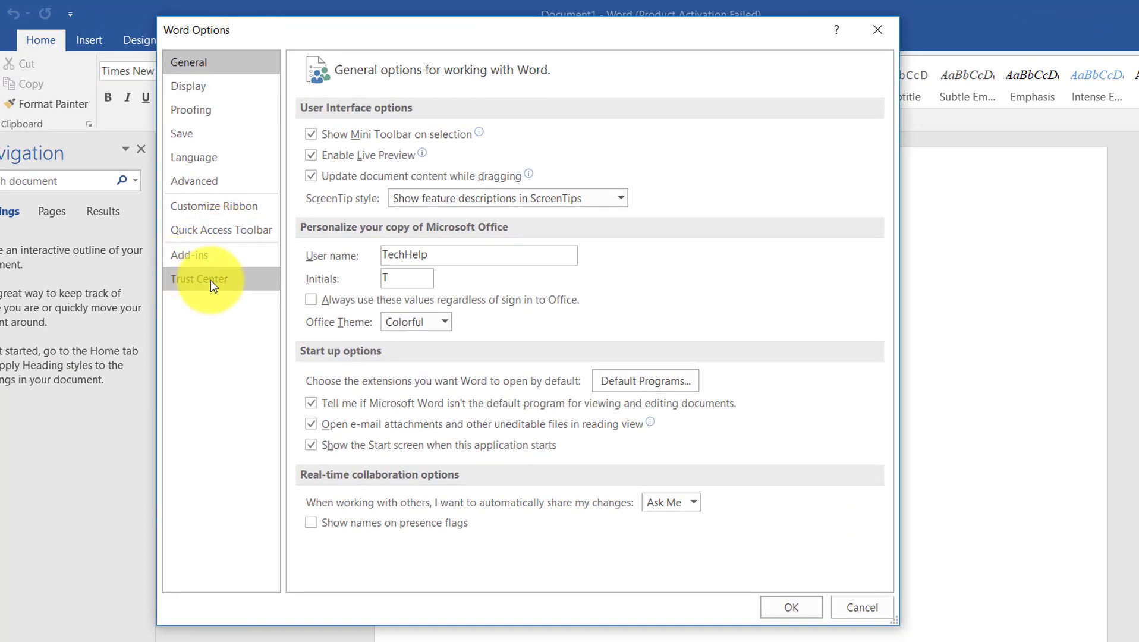
{"action": "left_click", "coordinate": [208, 281]}
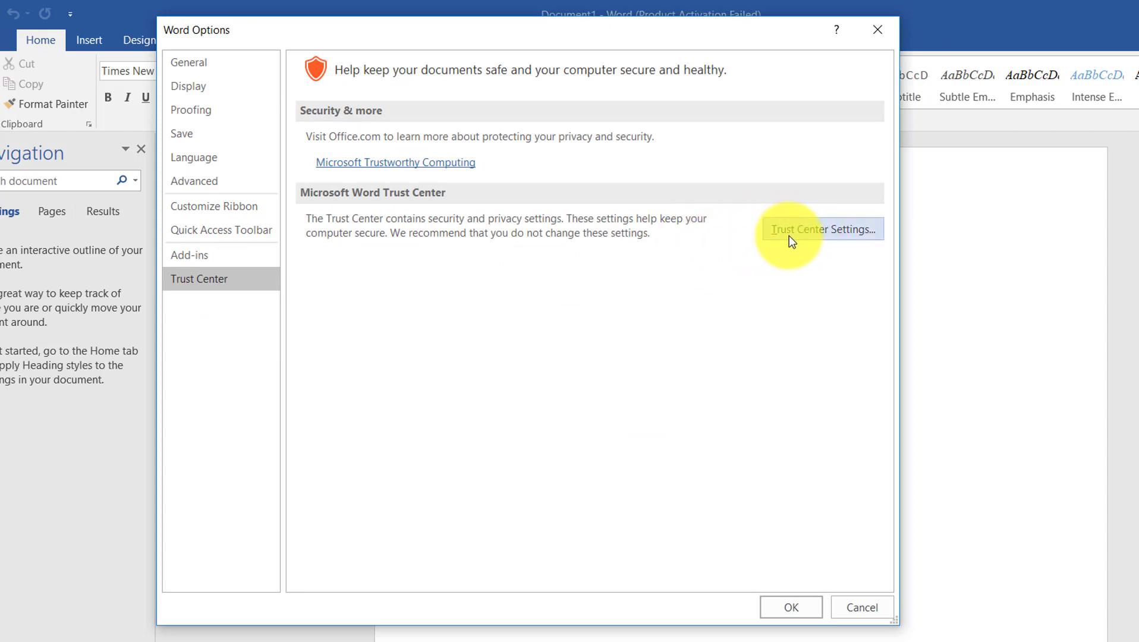
{"action": "left_click", "coordinate": [838, 233]}
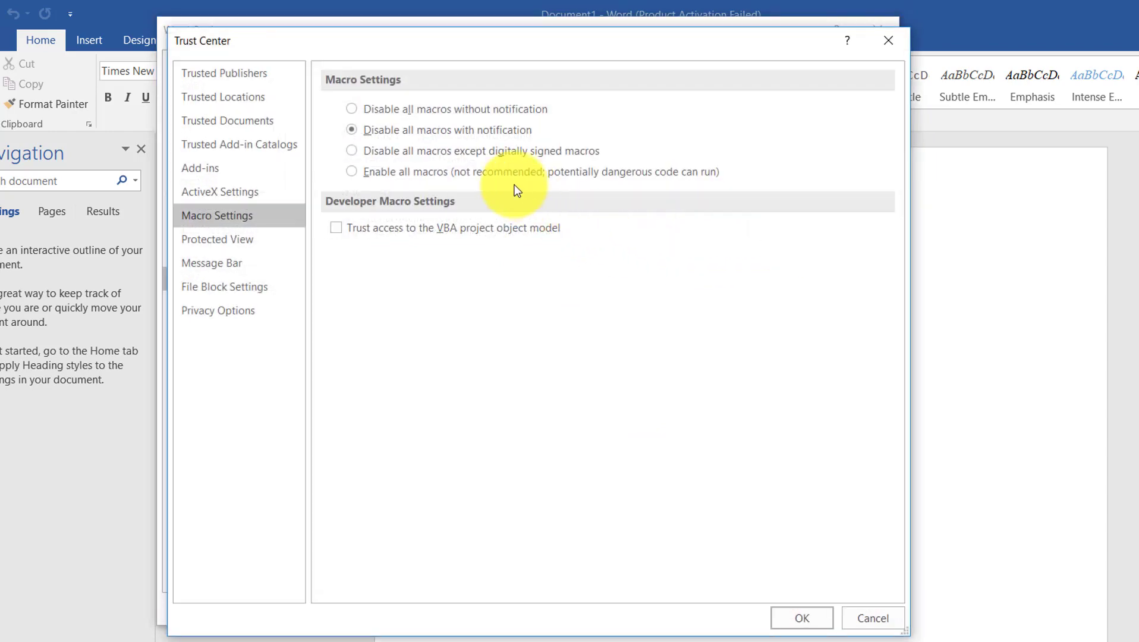
{"action": "left_click", "coordinate": [240, 244]}
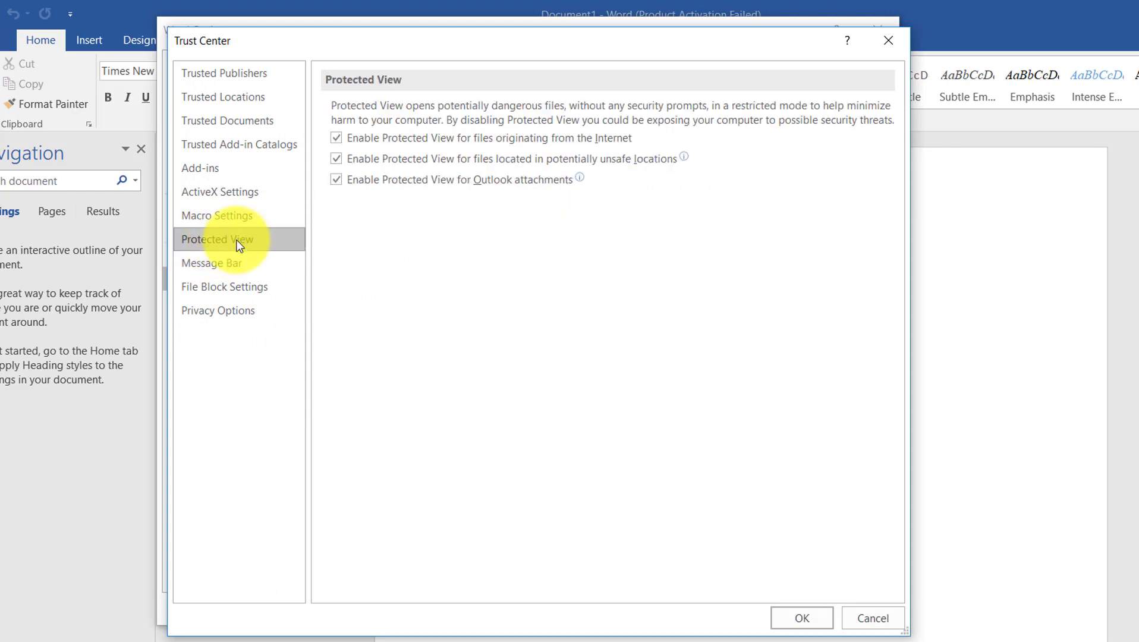
{"action": "left_click", "coordinate": [336, 137]}
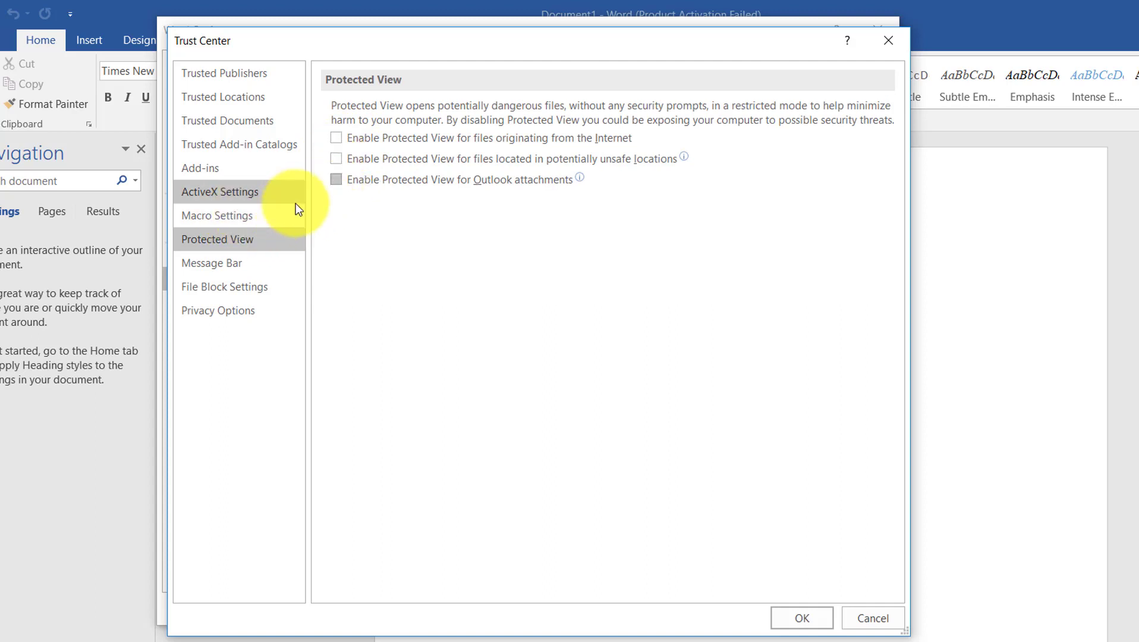
- Set Word's macro security to 'Disable all macros without notification' and confirm
{"action": "left_click", "coordinate": [211, 216]}
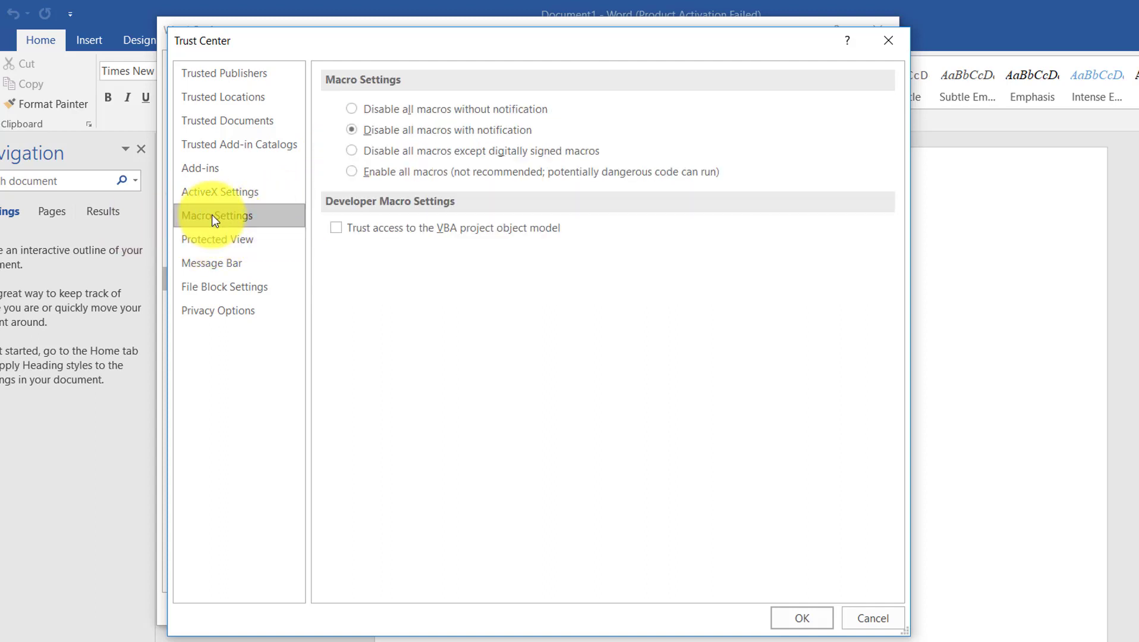
{"action": "left_click", "coordinate": [351, 109]}
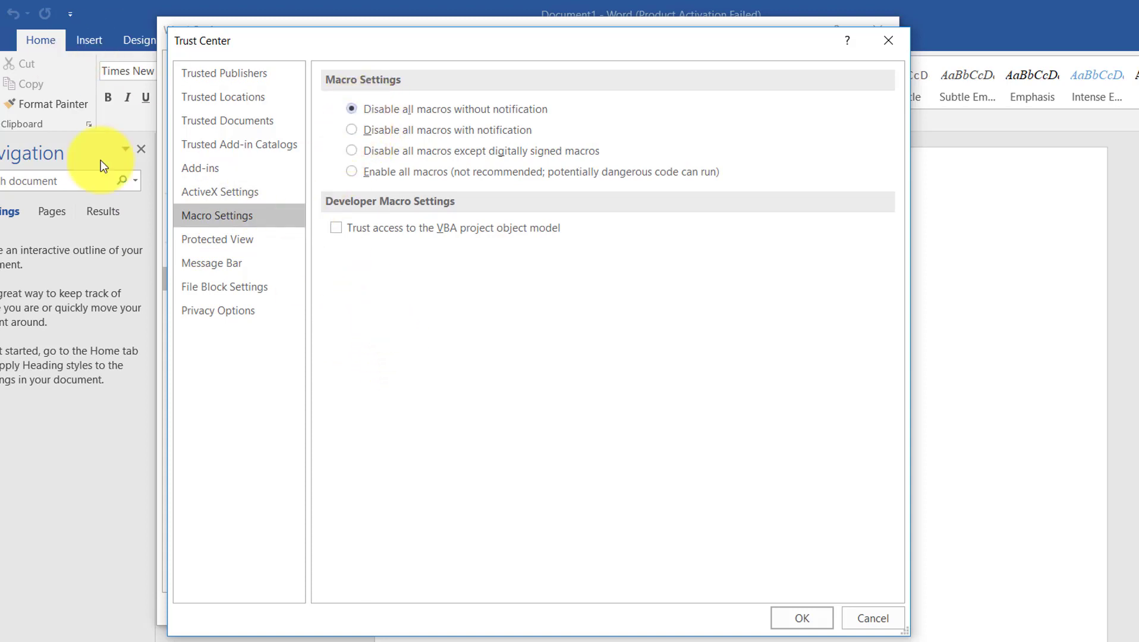
{"action": "left_click", "coordinate": [790, 621]}
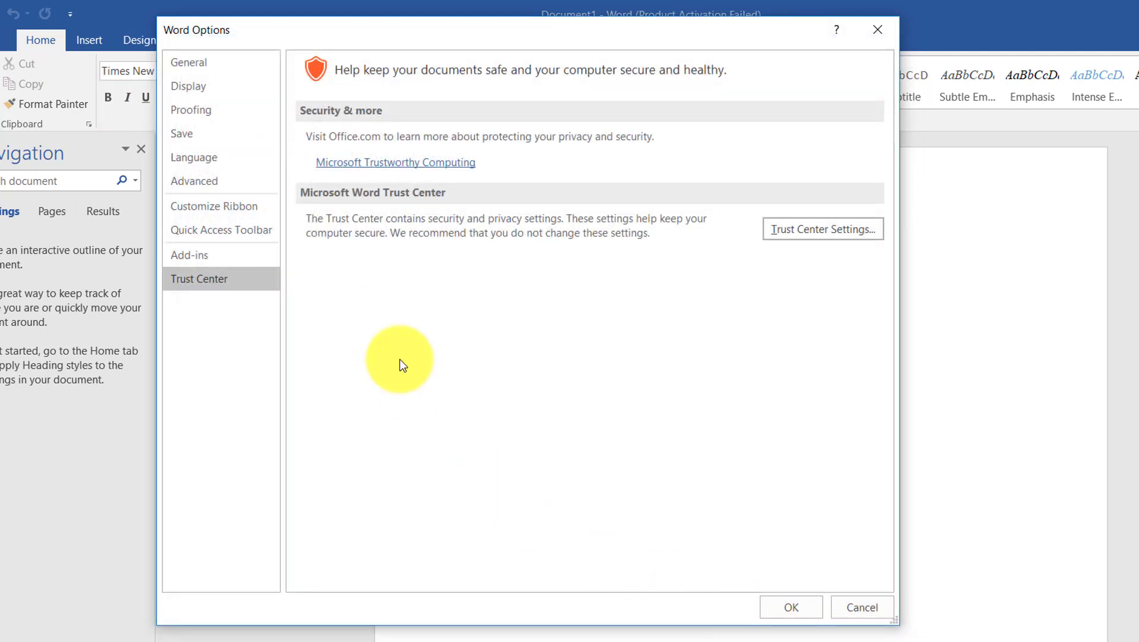
- Close Word's Options dialog and then the blank Document1 window
{"action": "left_click", "coordinate": [786, 603]}
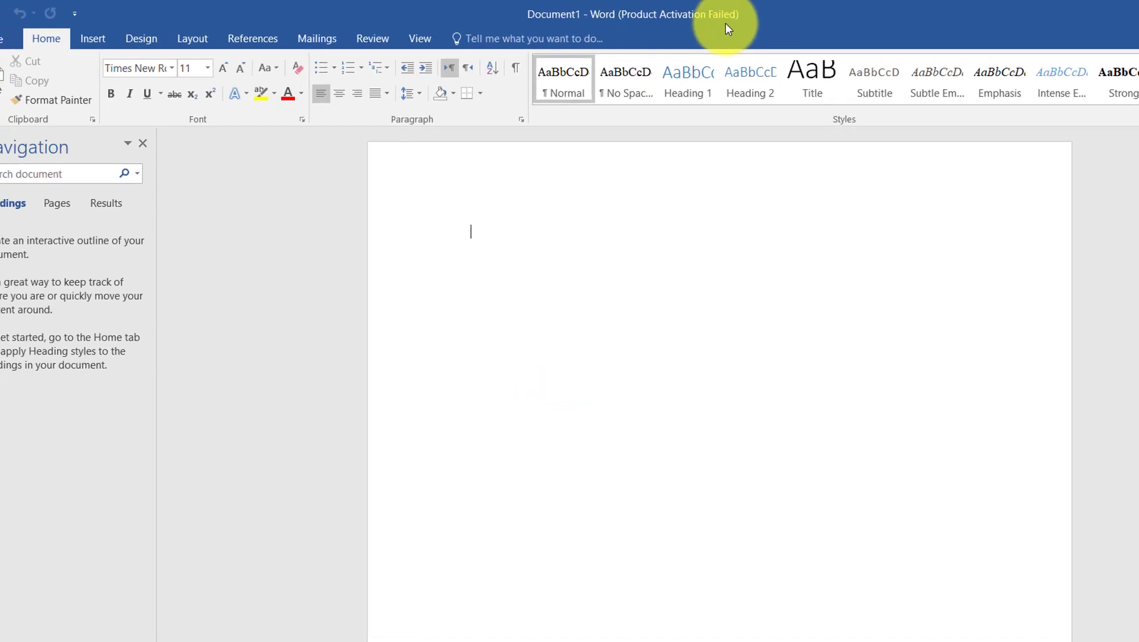
{"action": "left_click", "coordinate": [1127, 12]}
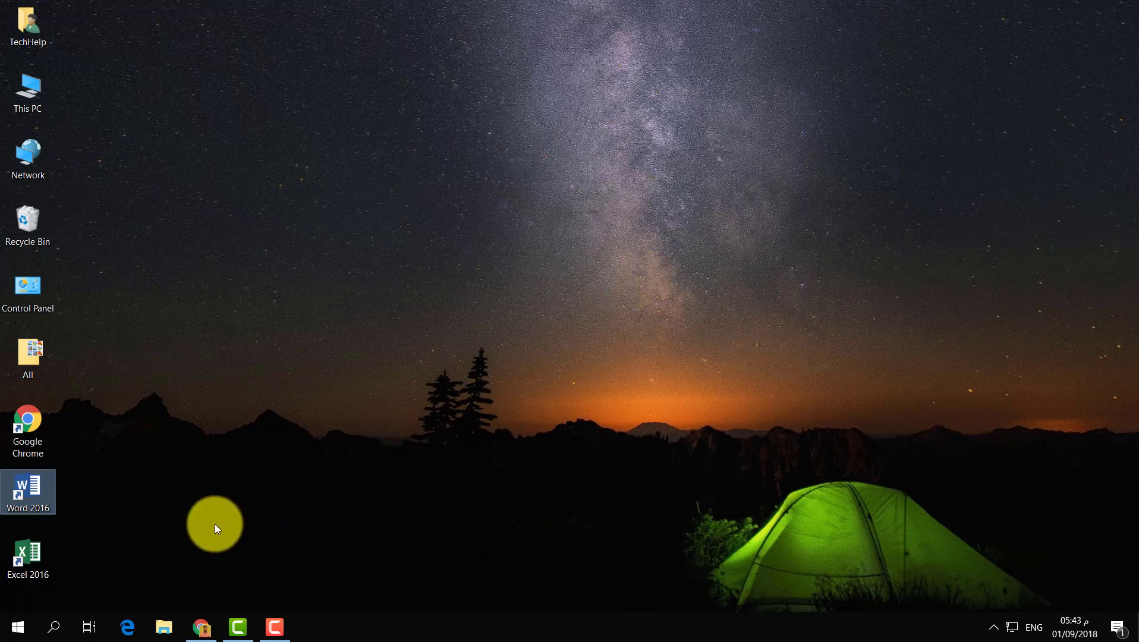
- Launch Excel 2016, dismiss activation, create blank workbook Book1, and open Excel Options
{"action": "left_click", "coordinate": [38, 553]}
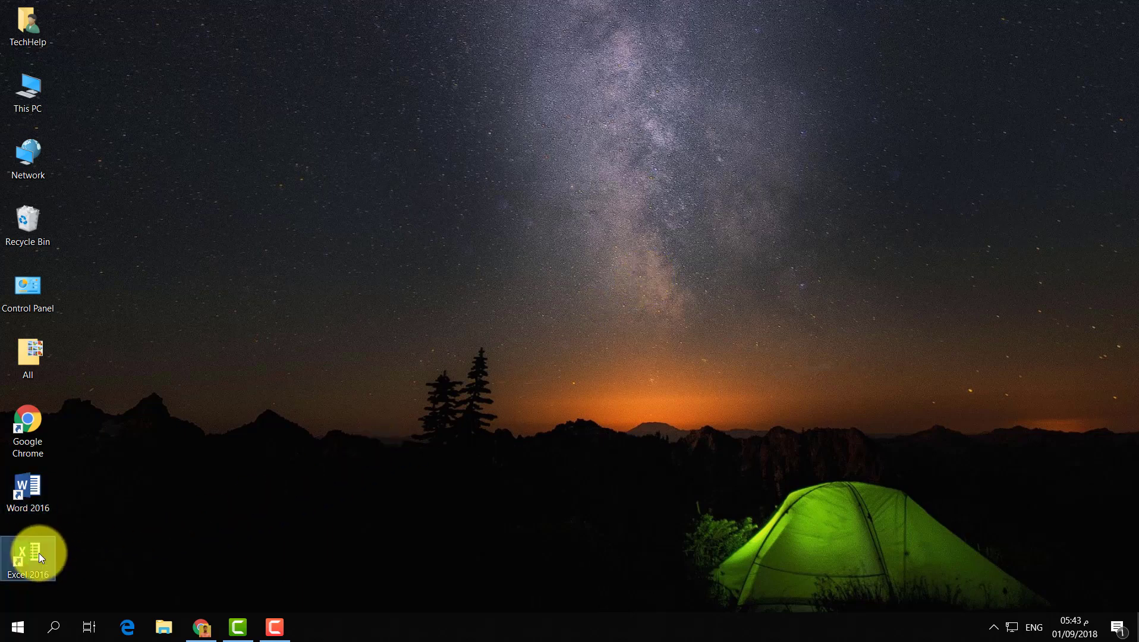
{"action": "double_click", "coordinate": [38, 550]}
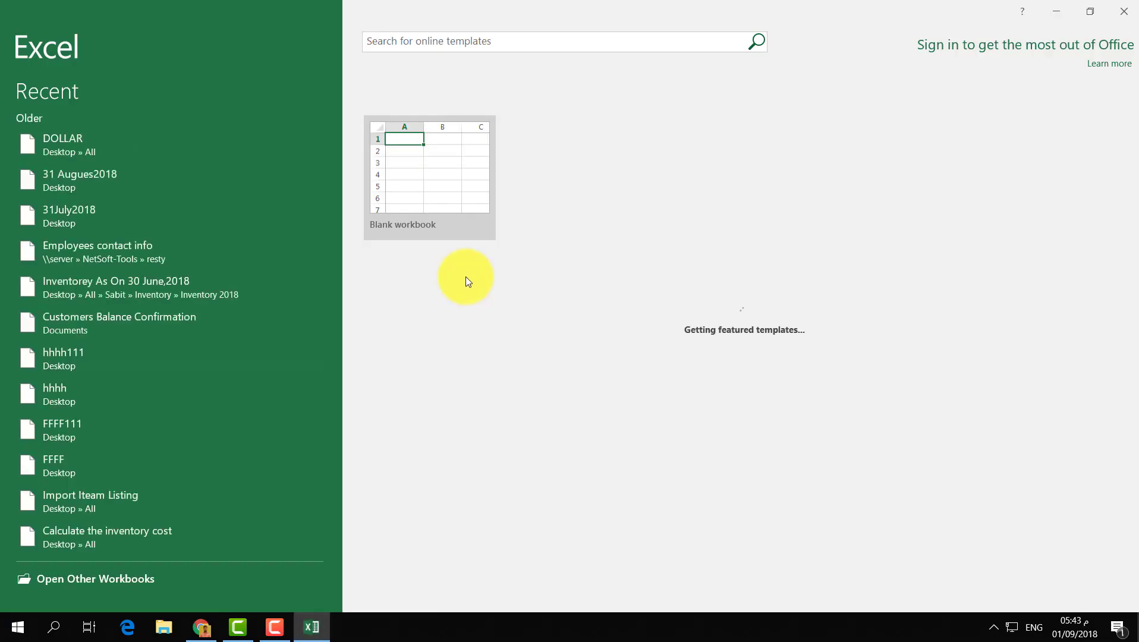
{"action": "left_click", "coordinate": [723, 462]}
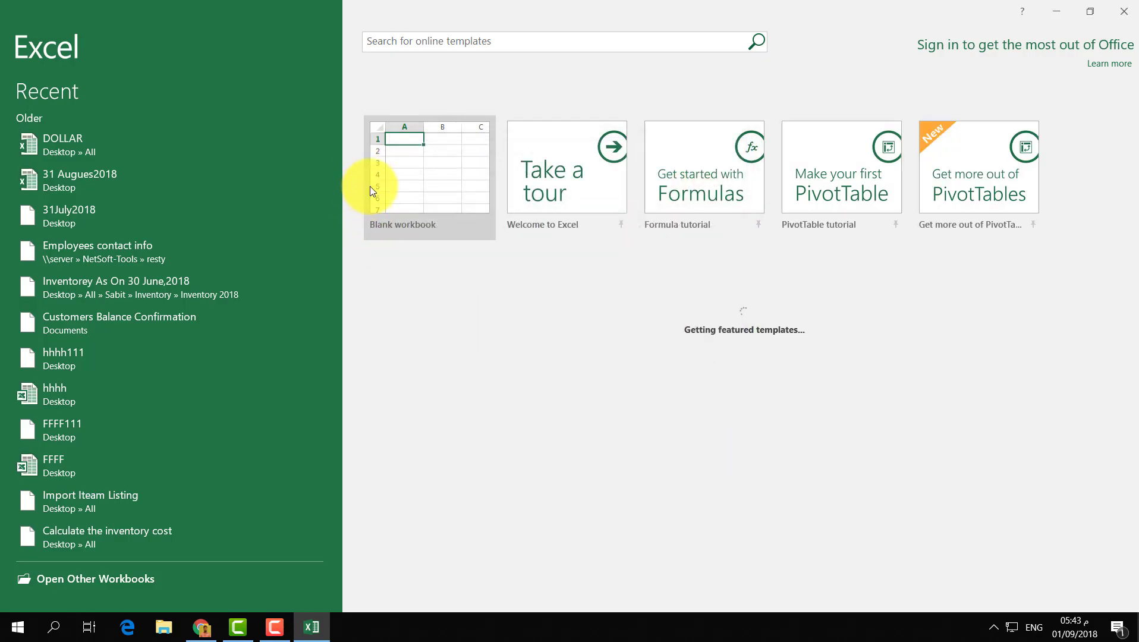
{"action": "left_click", "coordinate": [426, 184]}
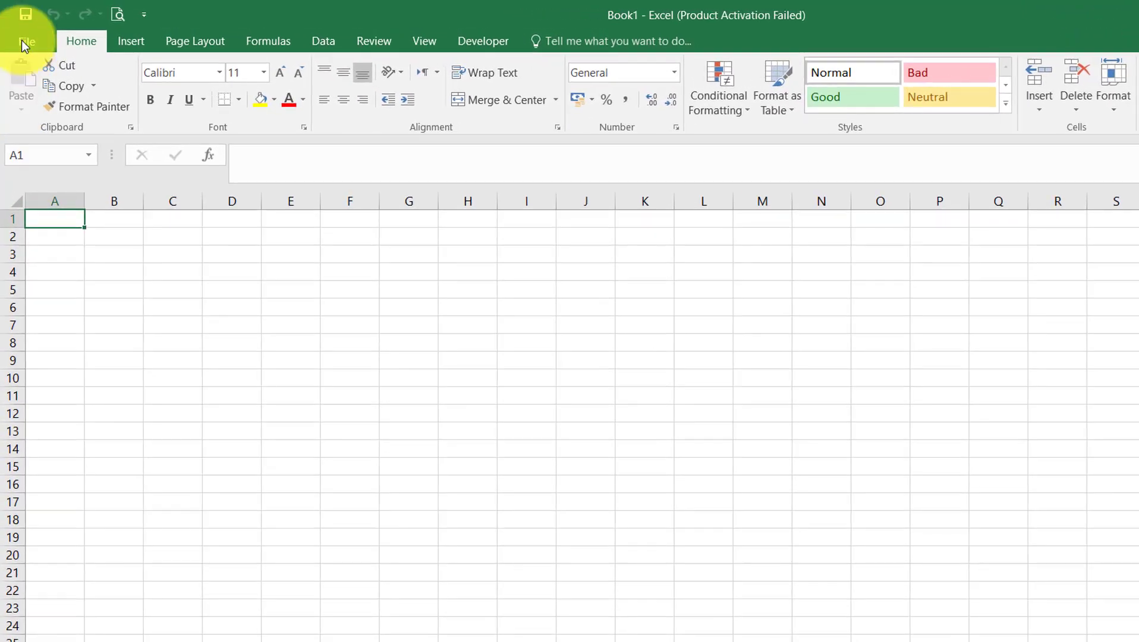
{"action": "left_click", "coordinate": [21, 32]}
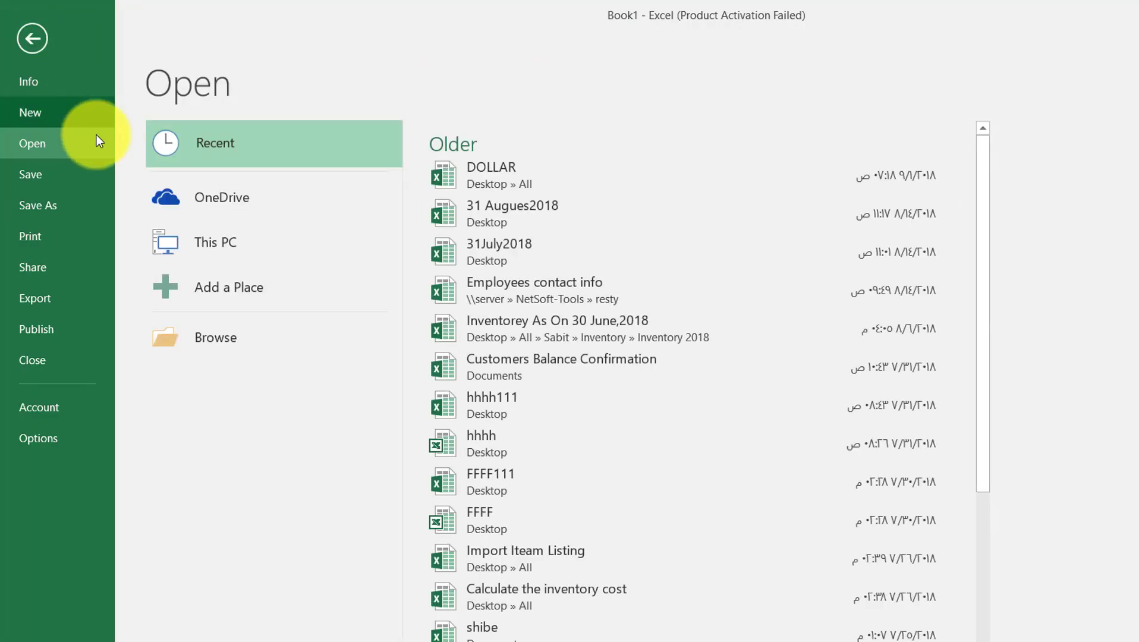
{"action": "left_click", "coordinate": [45, 441]}
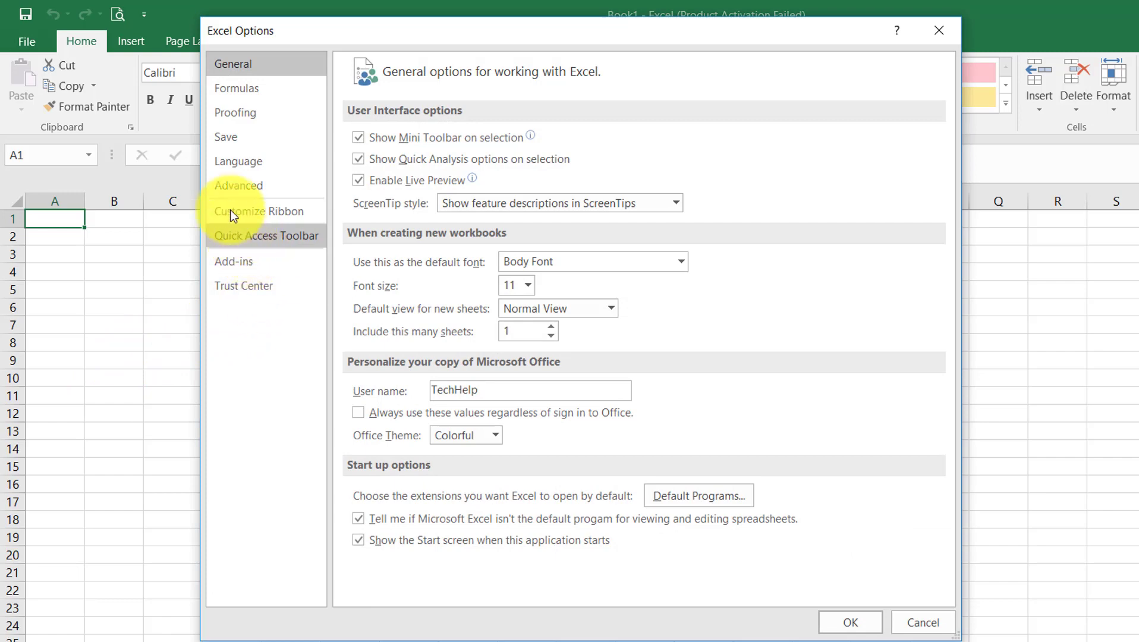
- Uncheck 'Ask to update automatic links' in the General section of Excel's Advanced options
{"action": "left_click", "coordinate": [239, 190]}
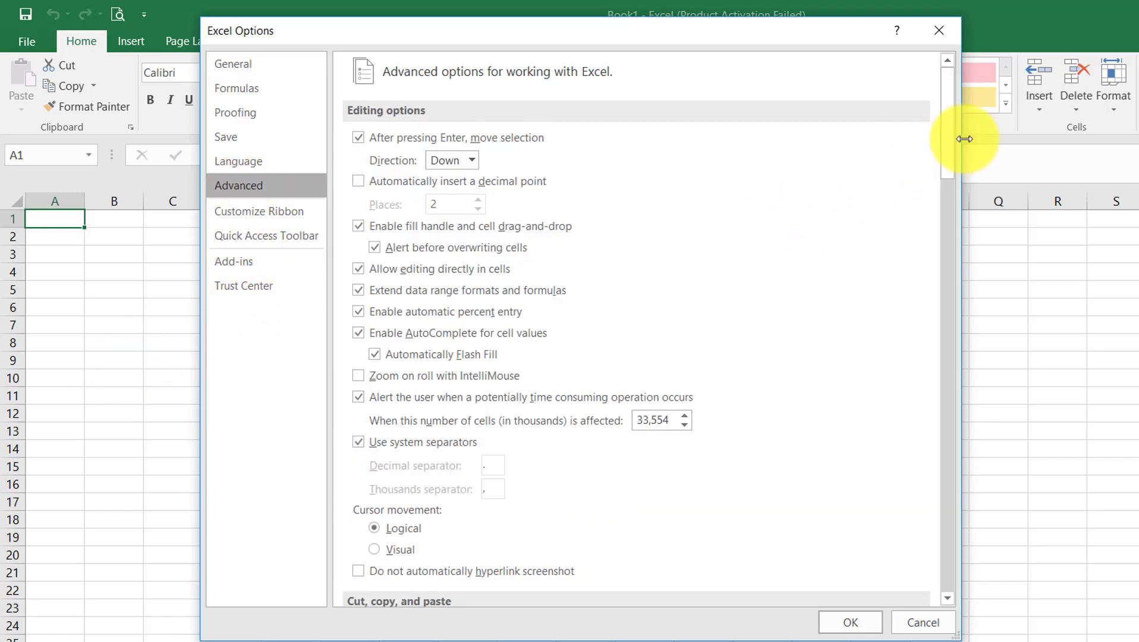
{"action": "left_click_drag", "start_coordinate": [951, 158], "coordinate": [948, 520]}
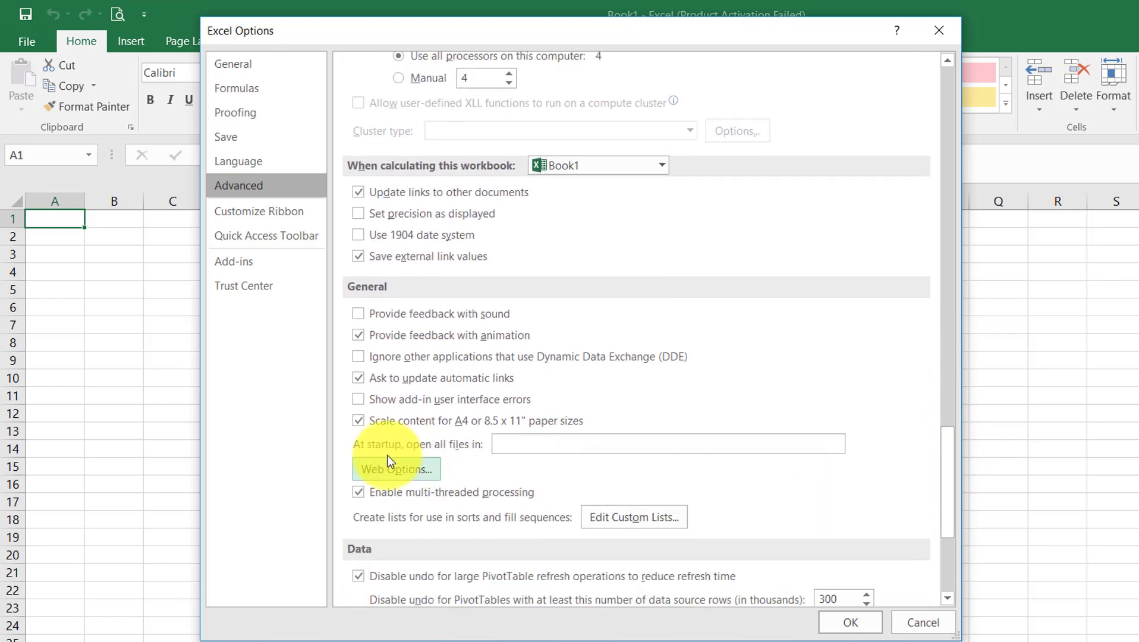
{"action": "left_click", "coordinate": [358, 378]}
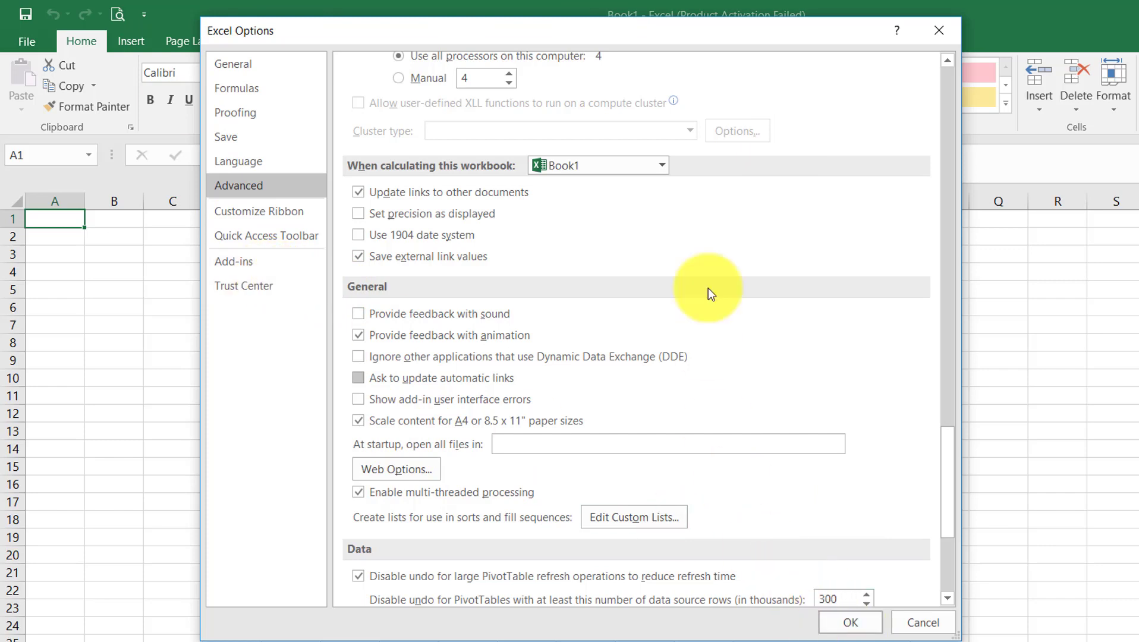
{"action": "left_click", "coordinate": [837, 624]}
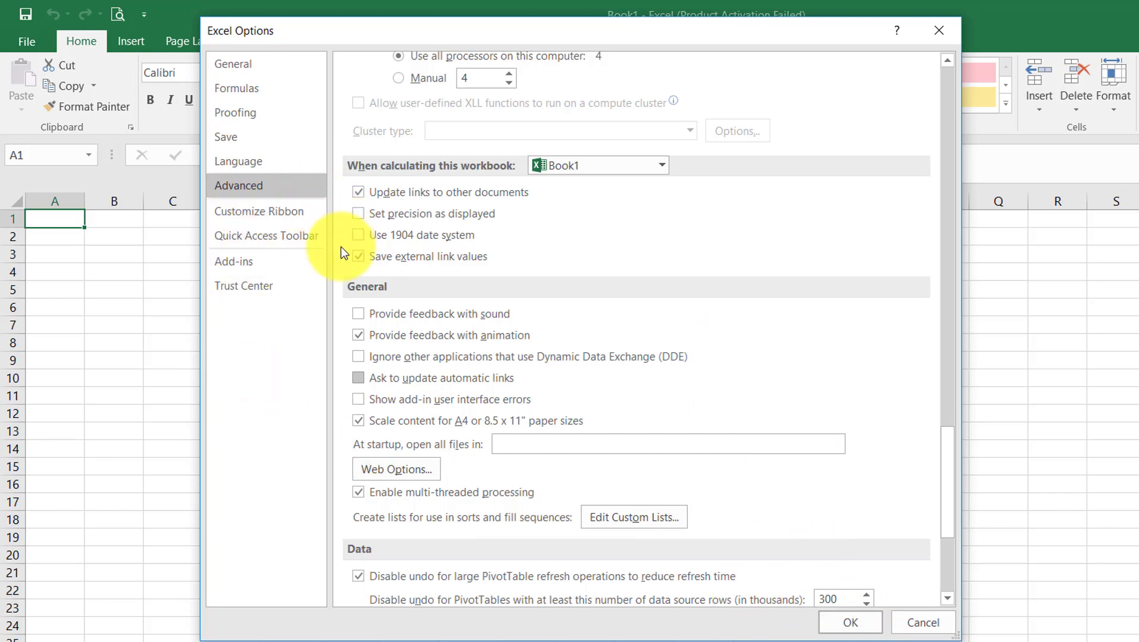
{"action": "left_click", "coordinate": [232, 287]}
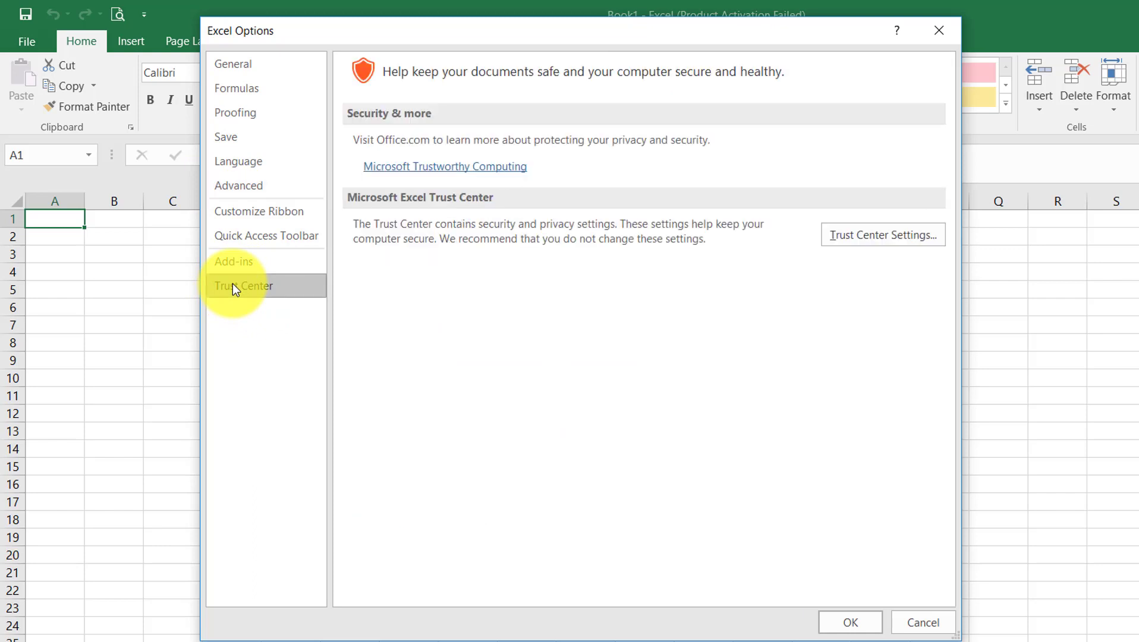
- Disable Excel's Protected View for Internet files and all macros without notification, then close options
{"action": "left_click", "coordinate": [874, 238]}
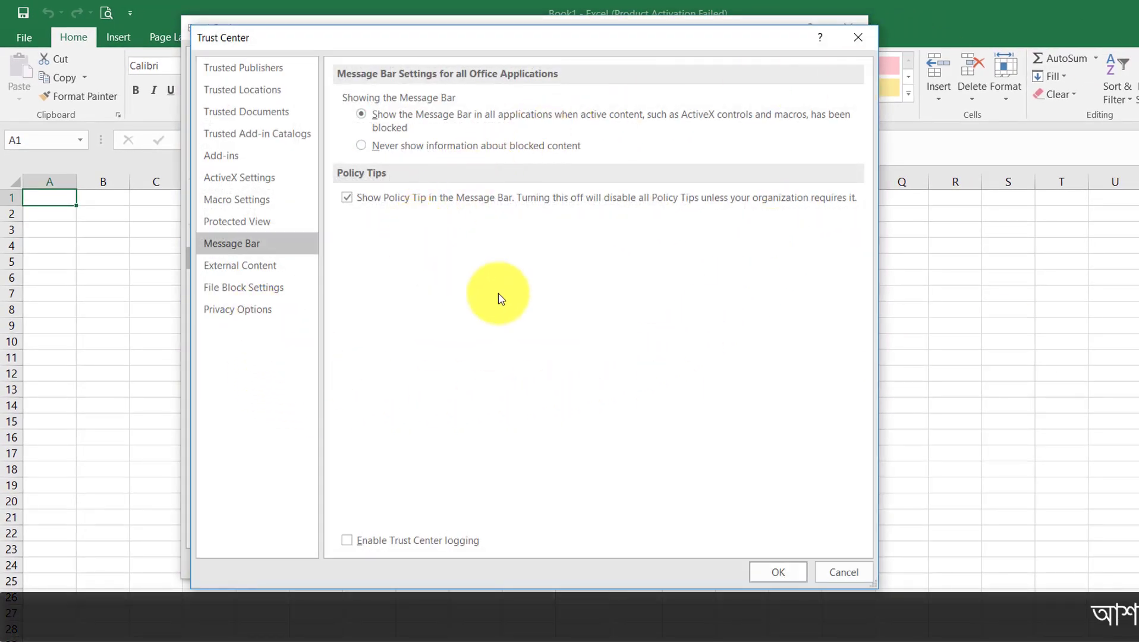
{"action": "left_click", "coordinate": [232, 223]}
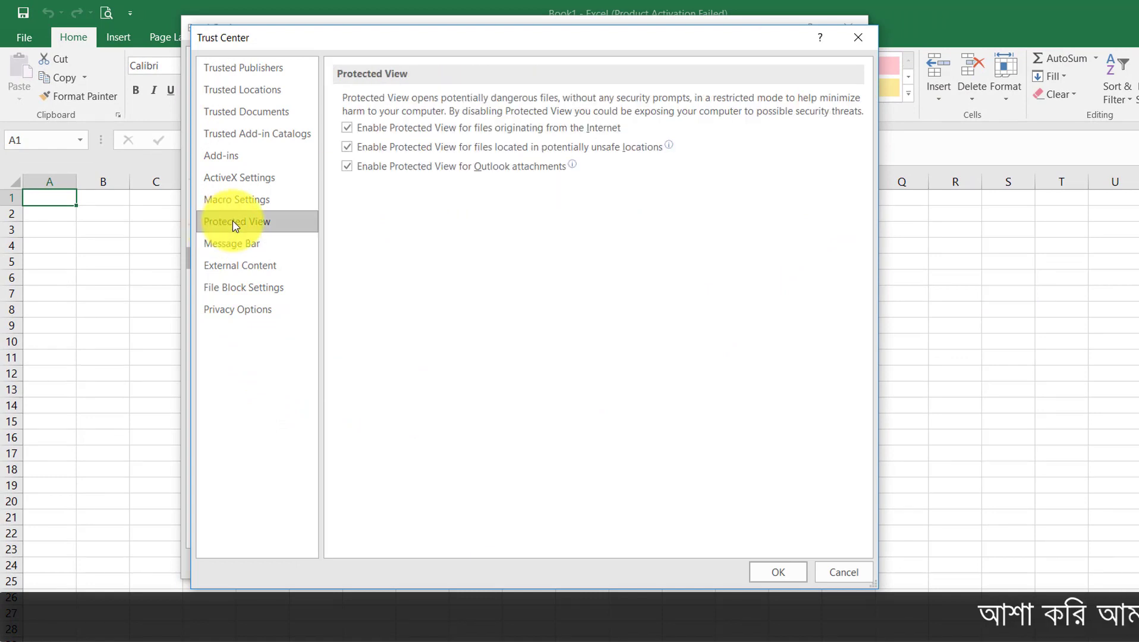
{"action": "left_click", "coordinate": [346, 127]}
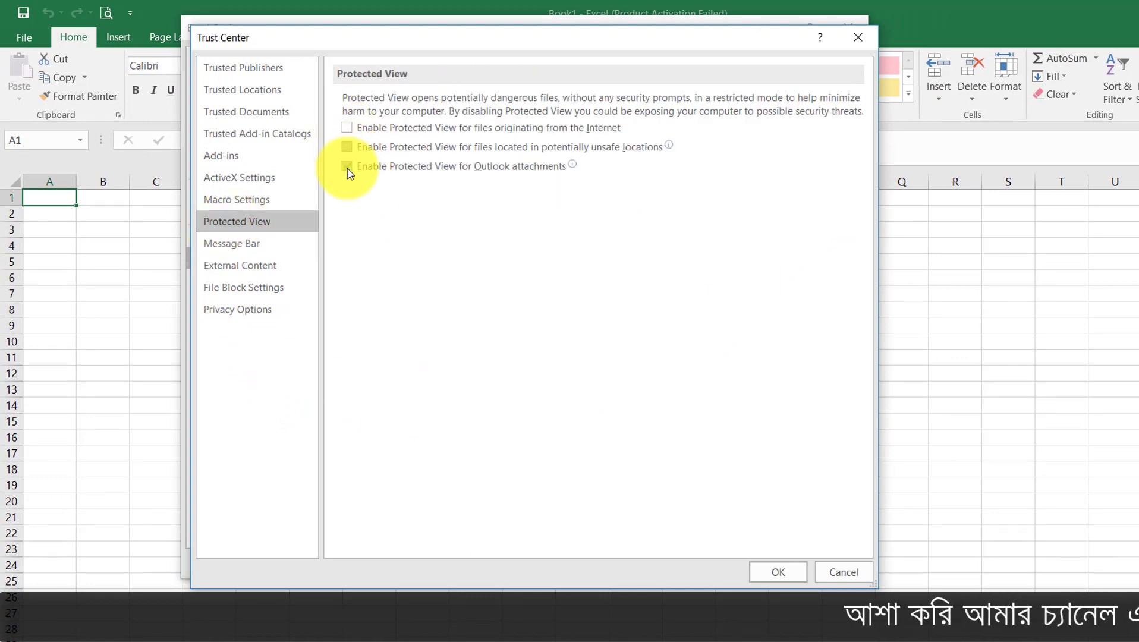
{"action": "left_click", "coordinate": [266, 207]}
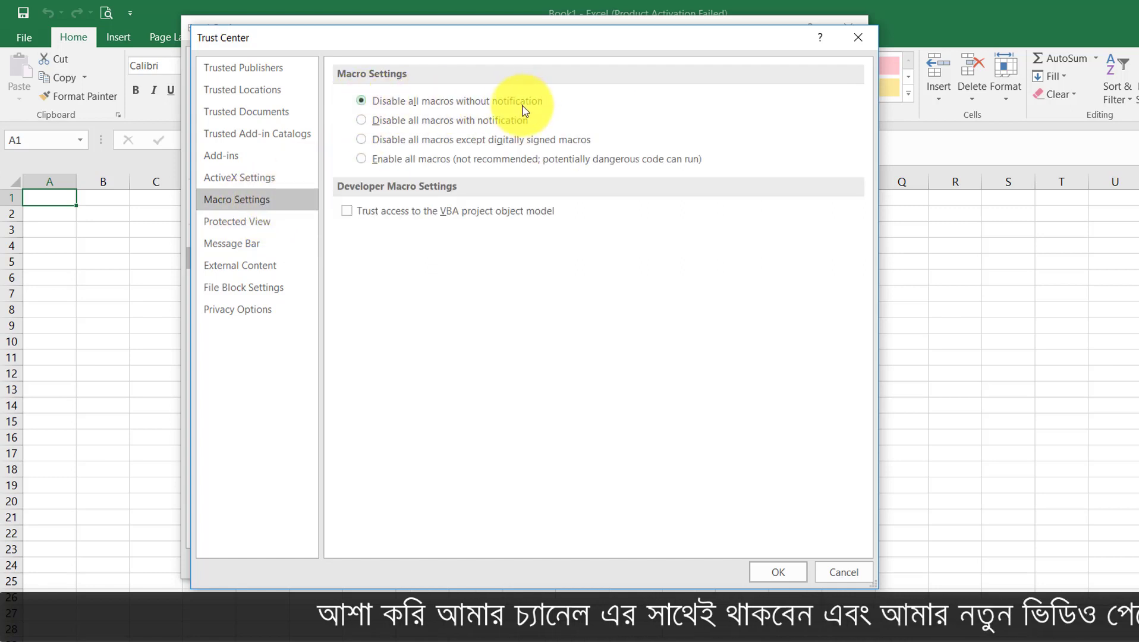
{"action": "left_click", "coordinate": [765, 573]}
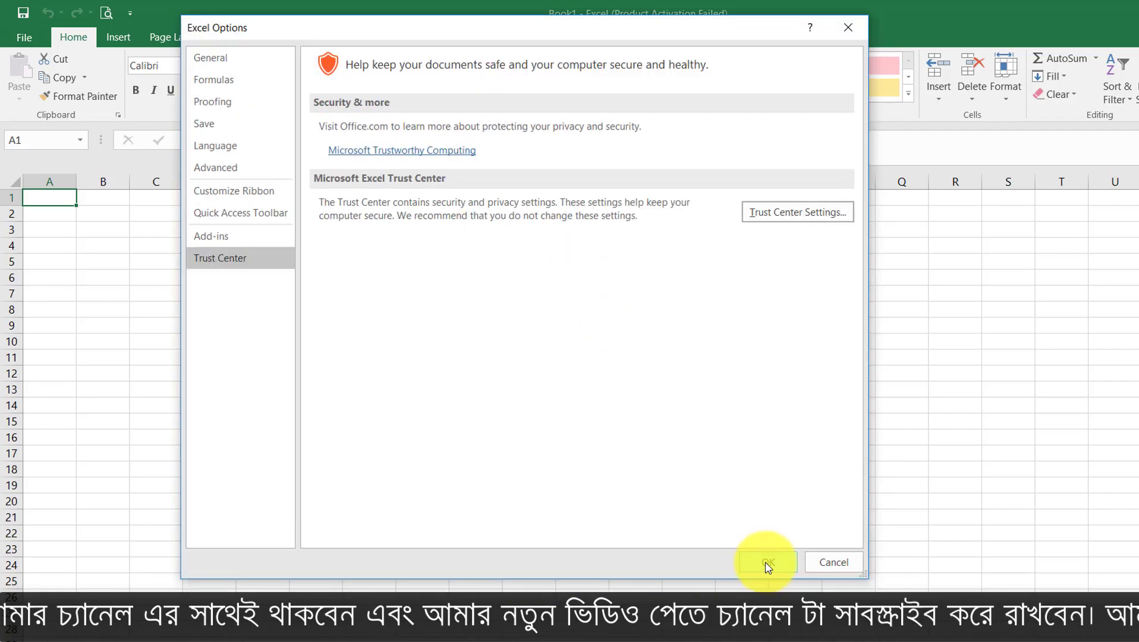
{"action": "left_click", "coordinate": [766, 565]}
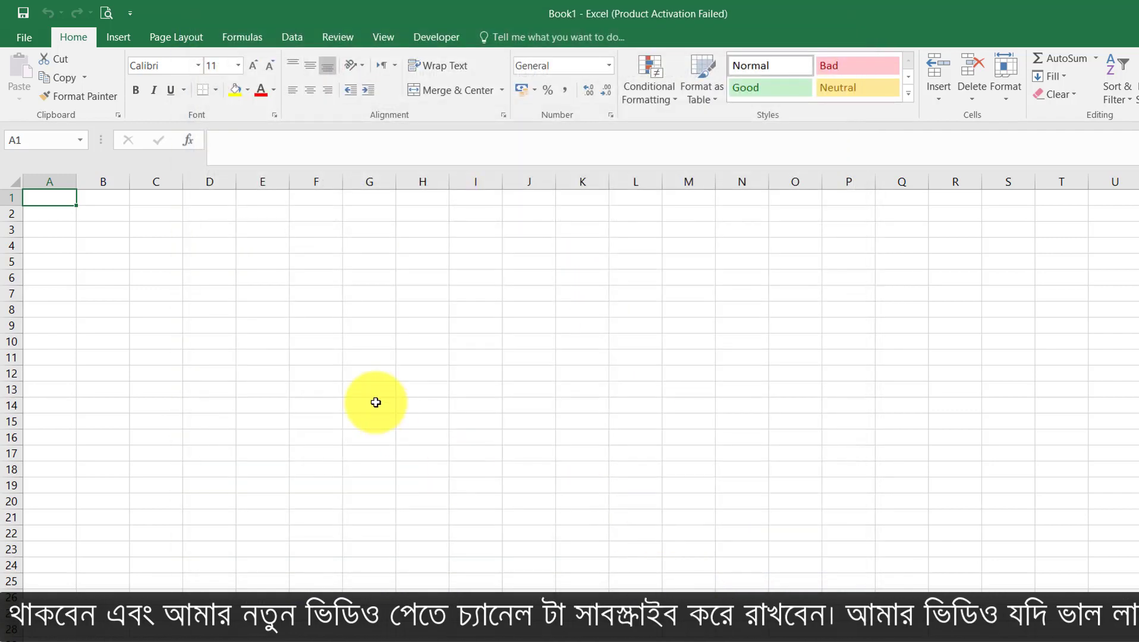